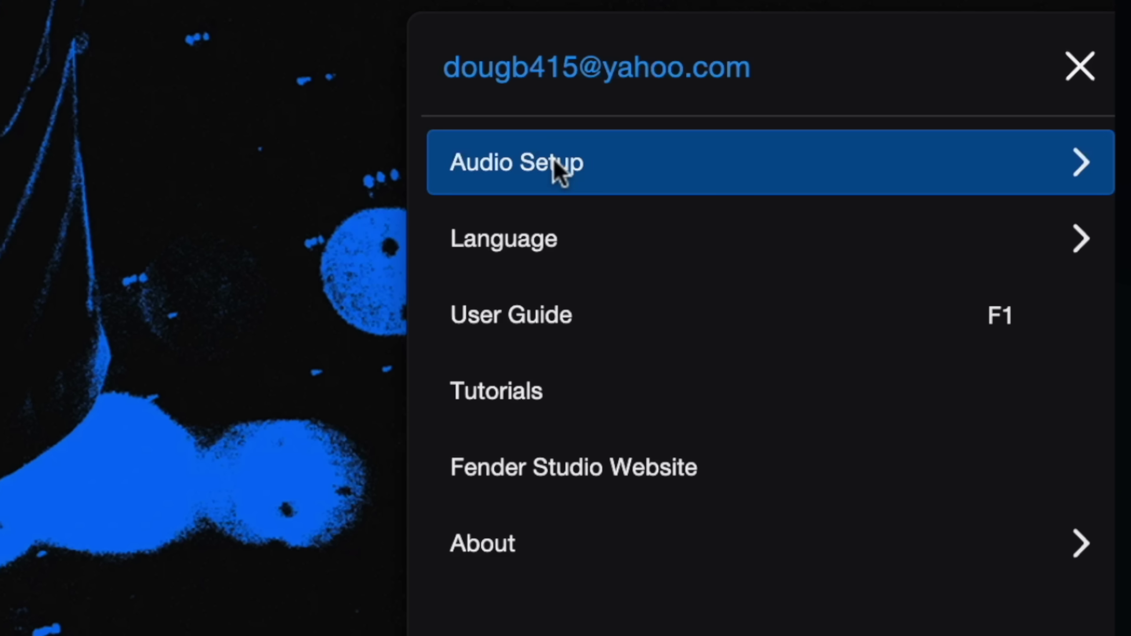
Choose a block size of 32 samples in the audio setup and close the settings
left_click(557, 171)
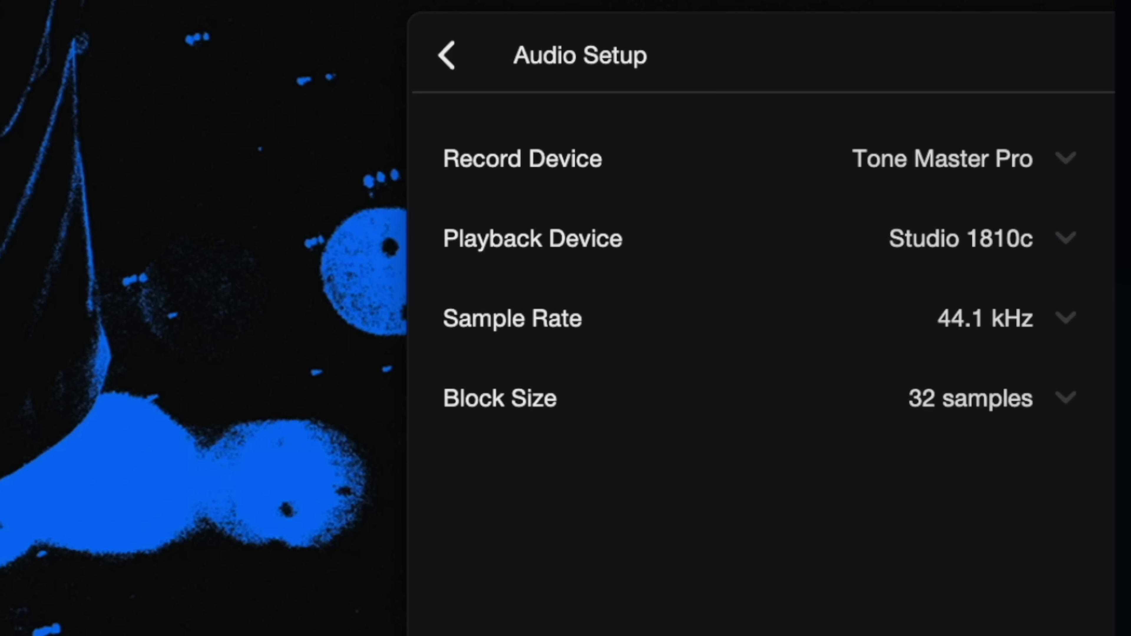
left_click(971, 398)
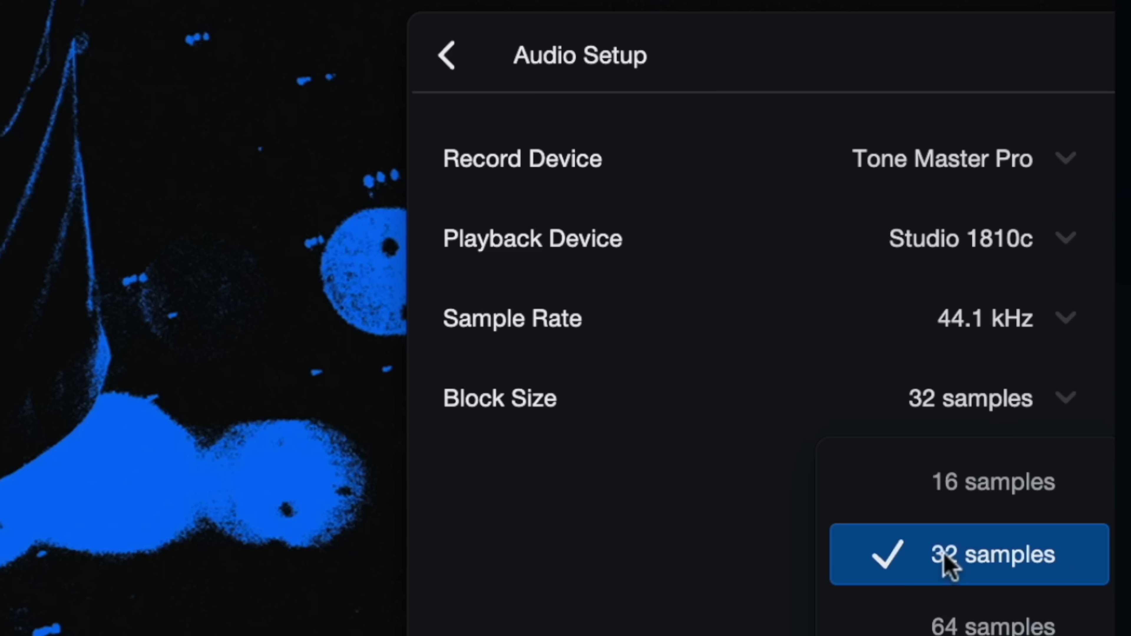
left_click(947, 566)
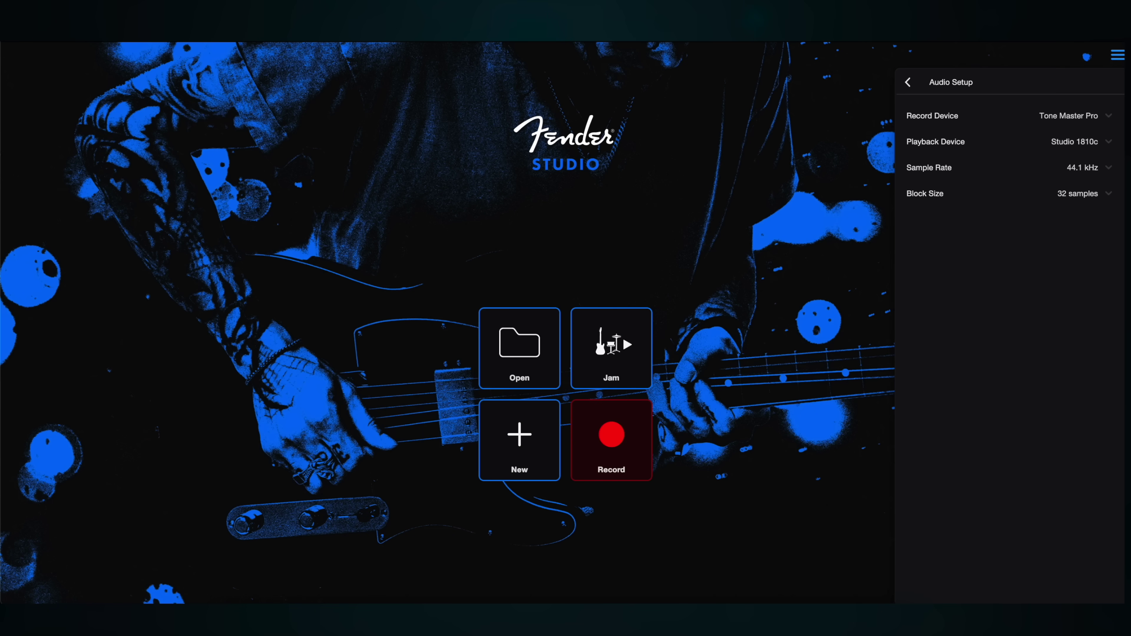
key("Escape")
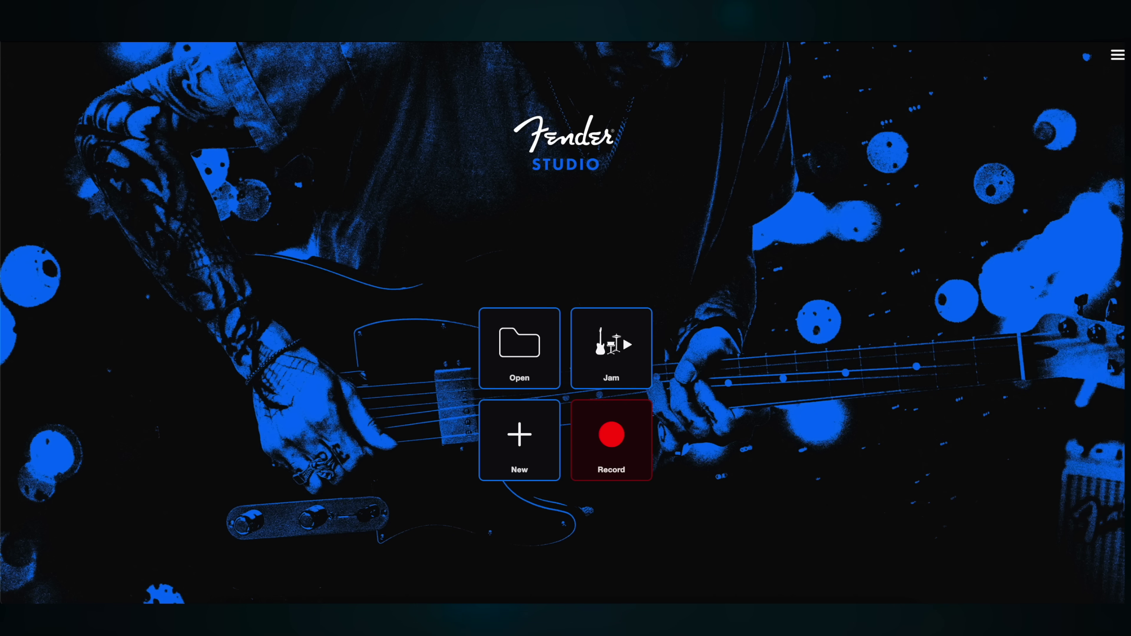
Look through the list of all saved sessions and its edit mode, and return to the start screen
left_click(523, 344)
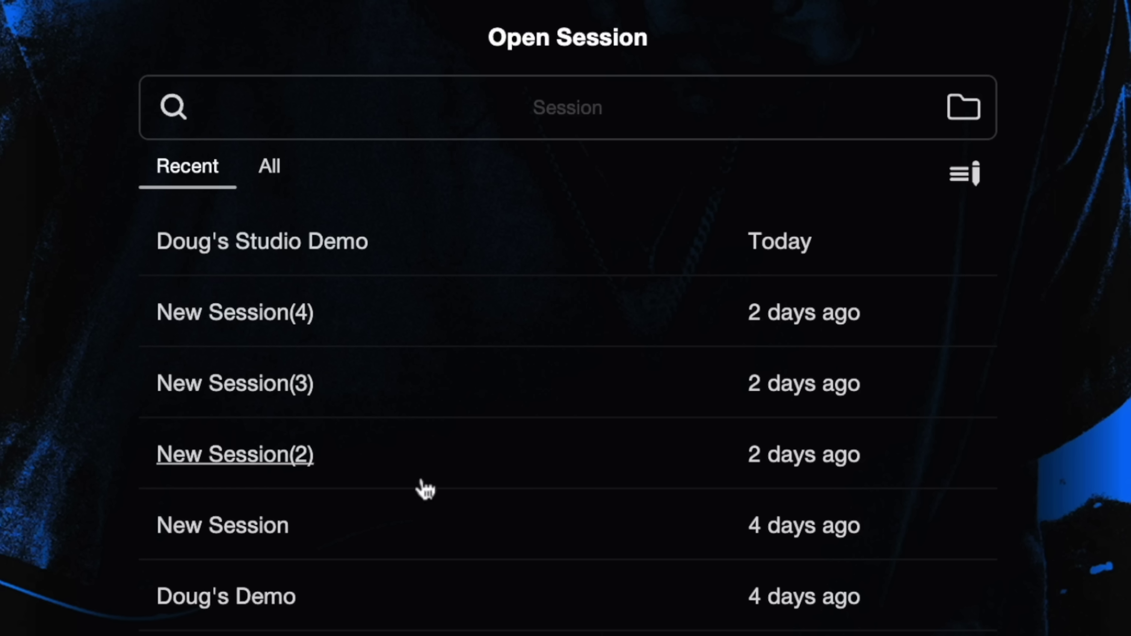
left_click(280, 172)
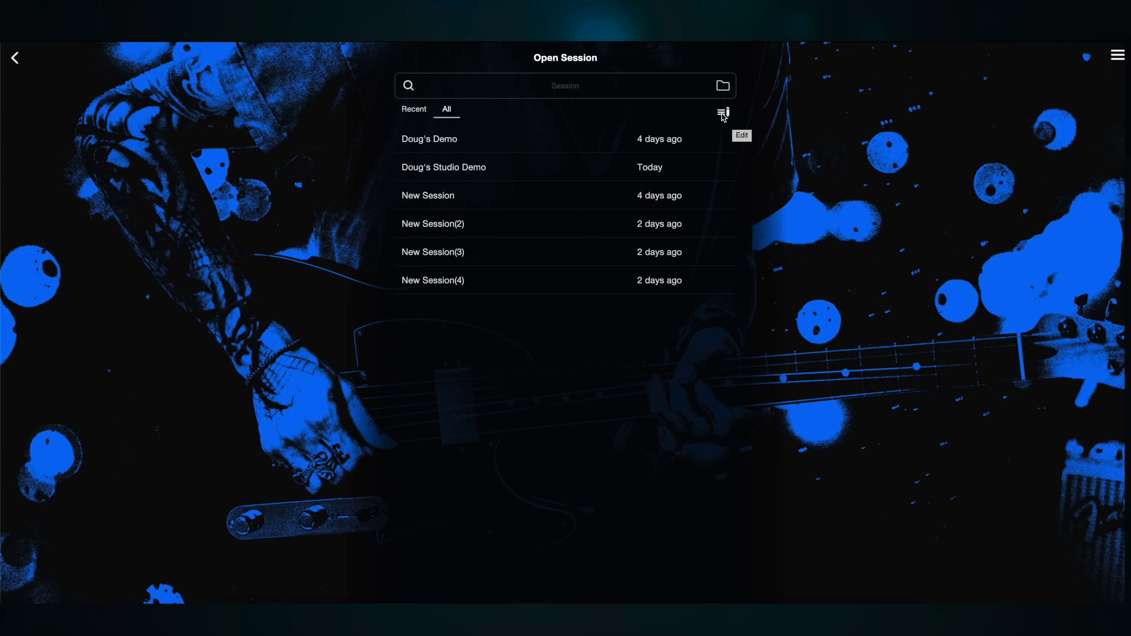
left_click(723, 114)
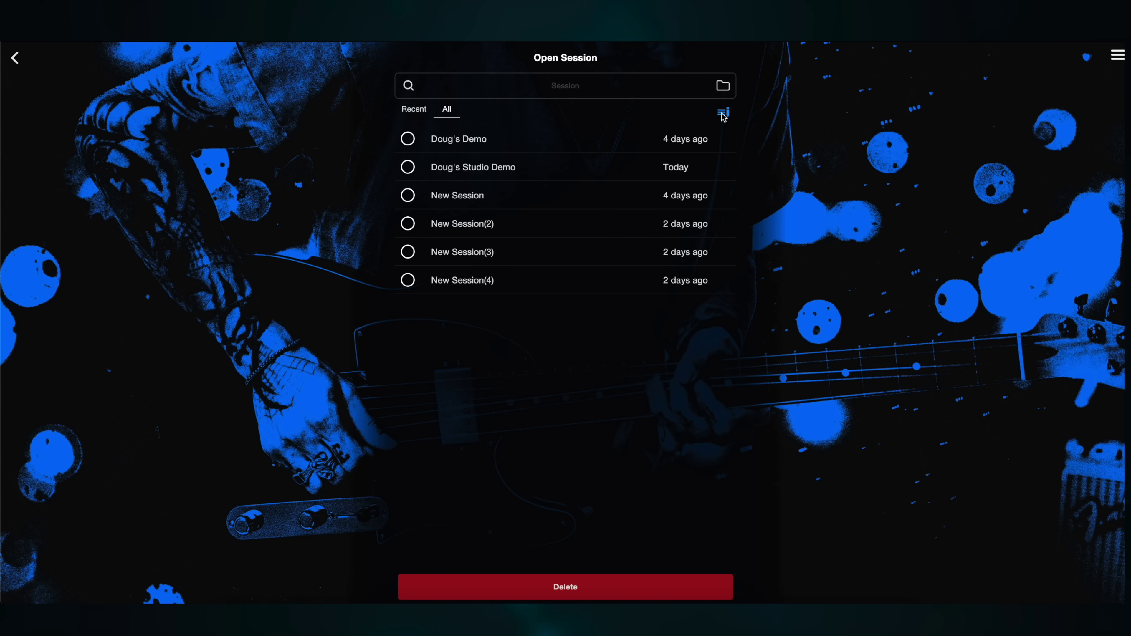
left_click(723, 114)
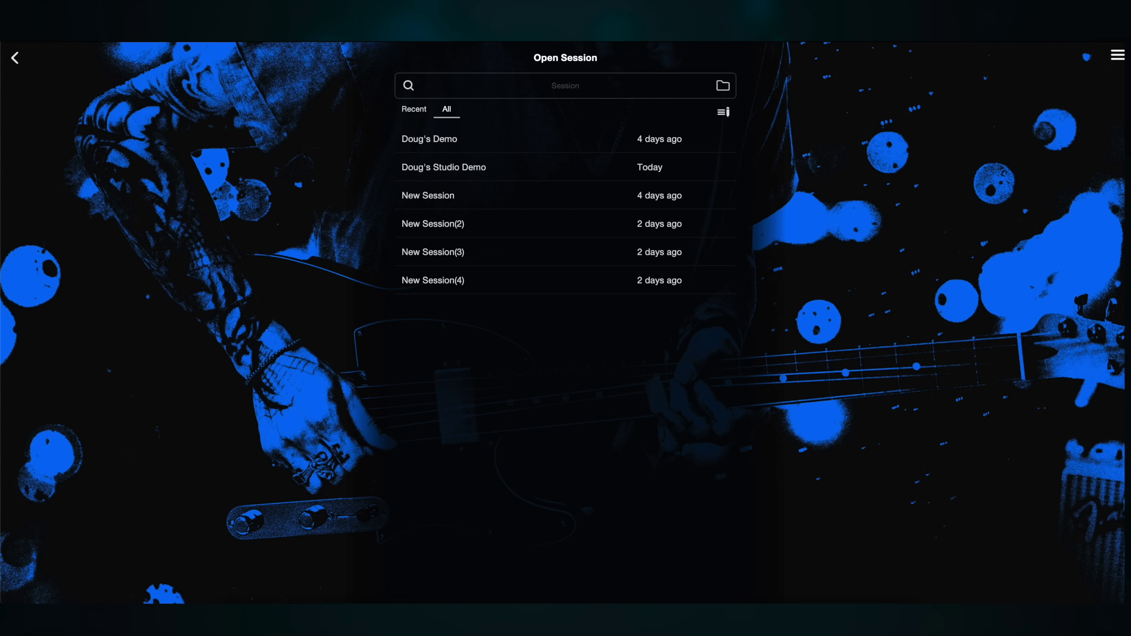
left_click(15, 59)
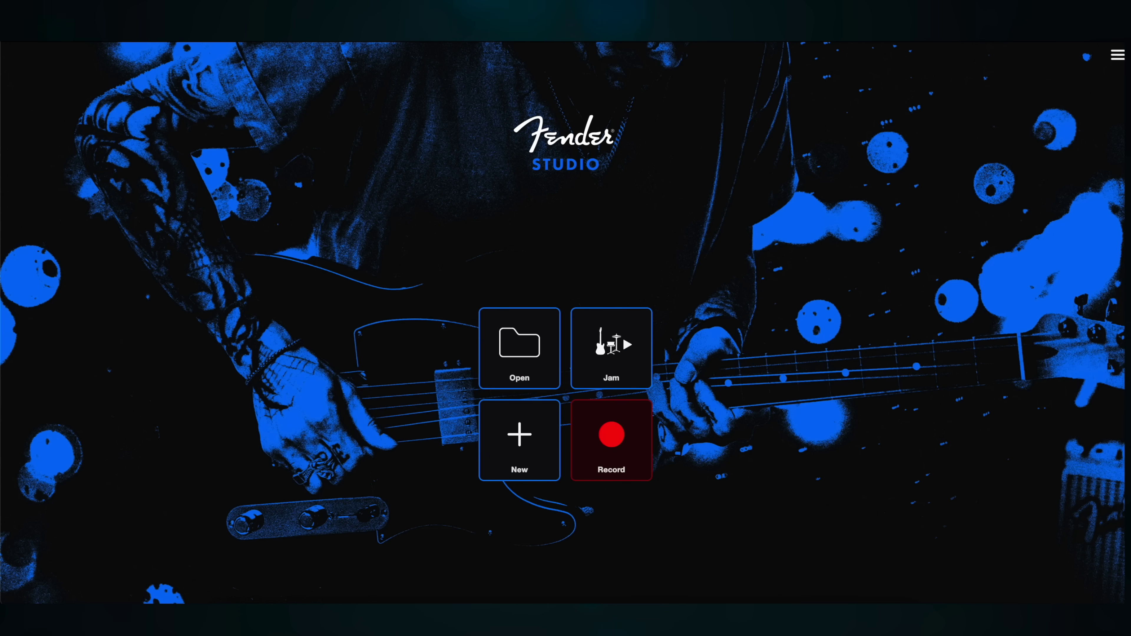
Download the All My Life jam session and open it
left_click(610, 355)
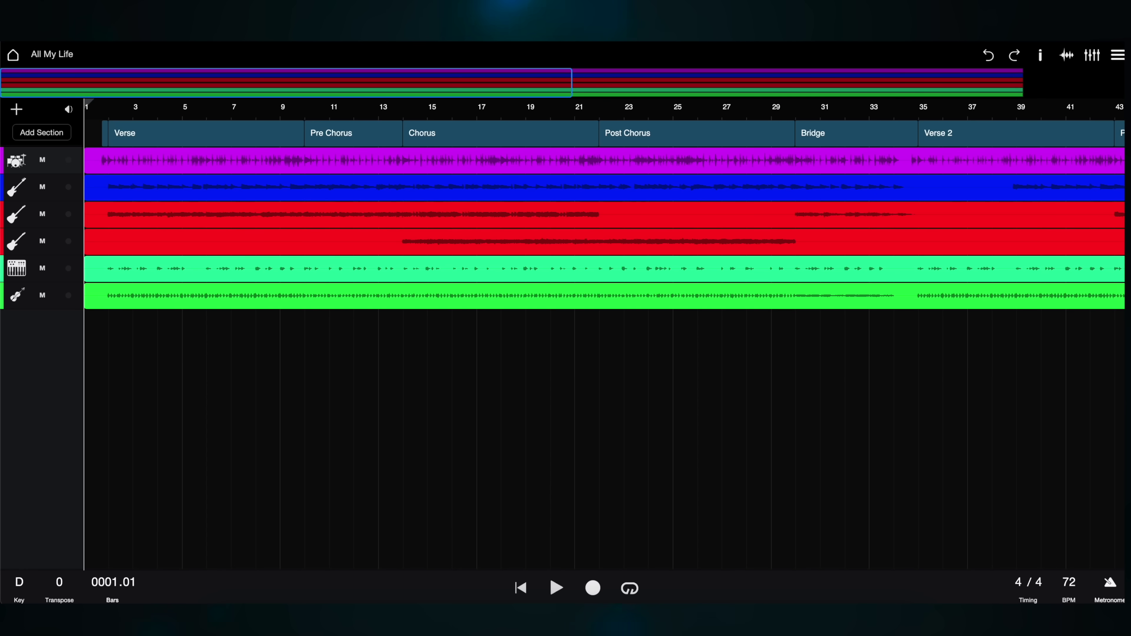
left_click(672, 157)
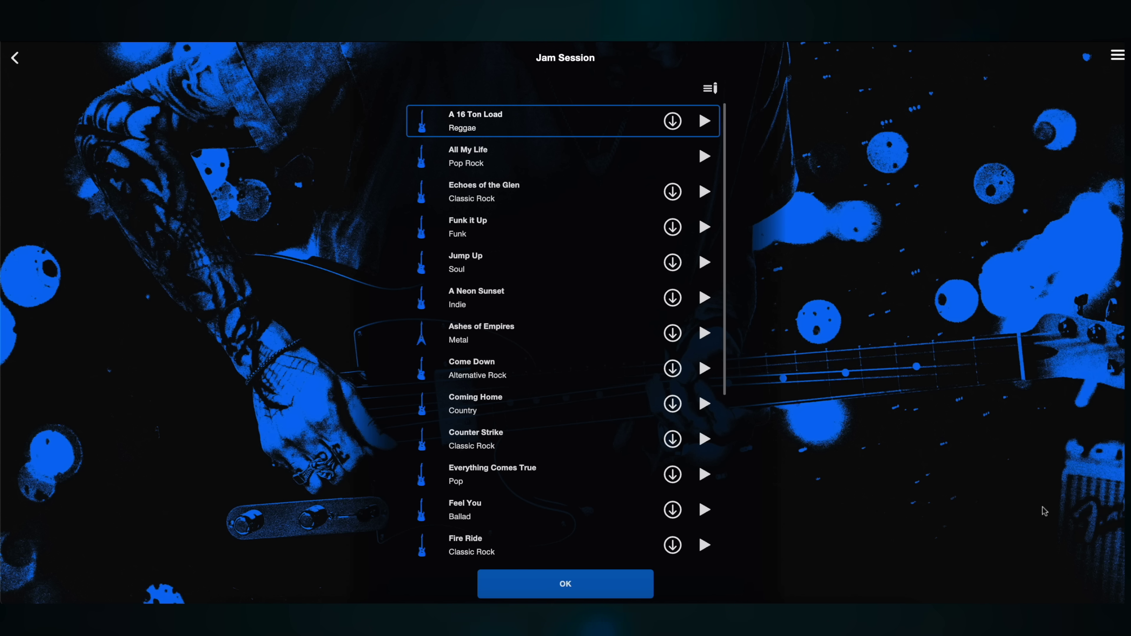
Uninstall the All My Life jam session and return to the start screen
left_click(711, 89)
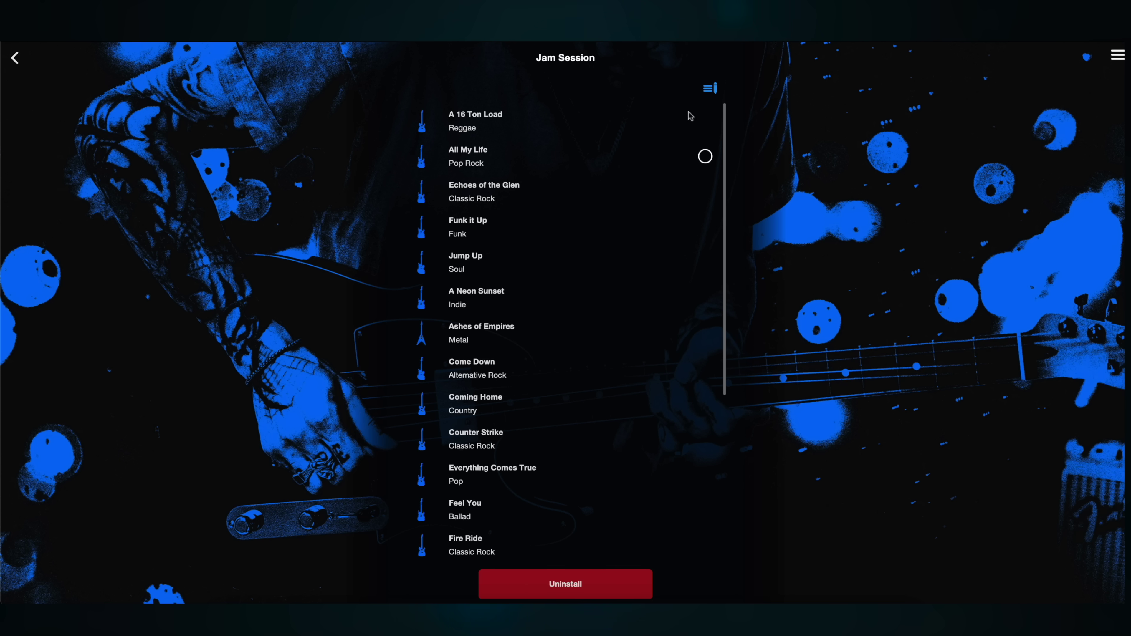
left_click(705, 156)
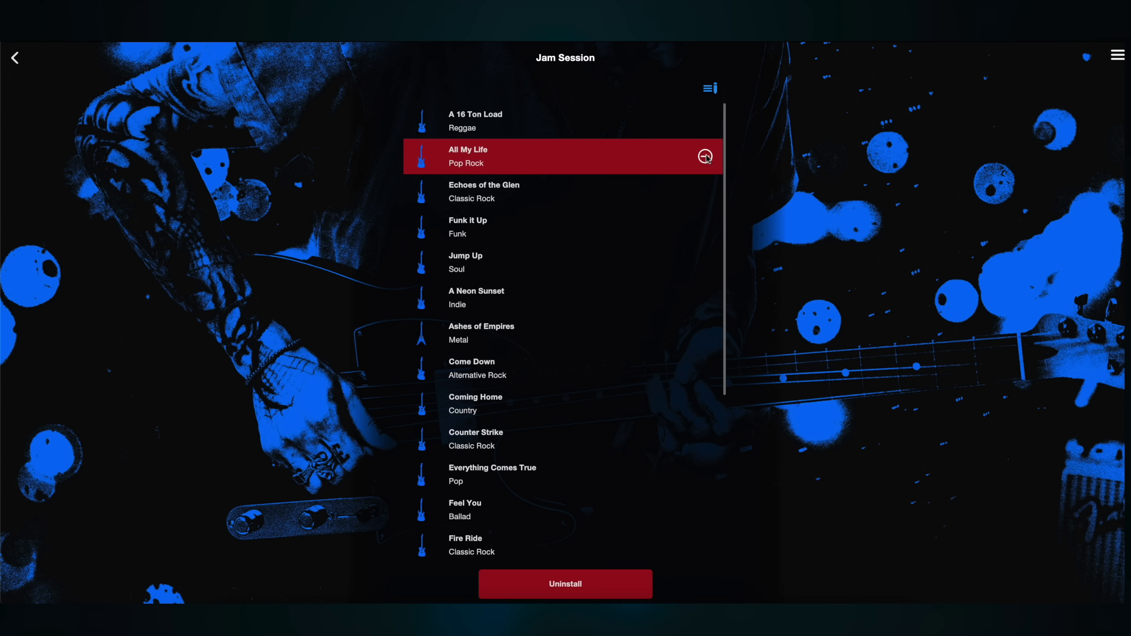
left_click(575, 592)
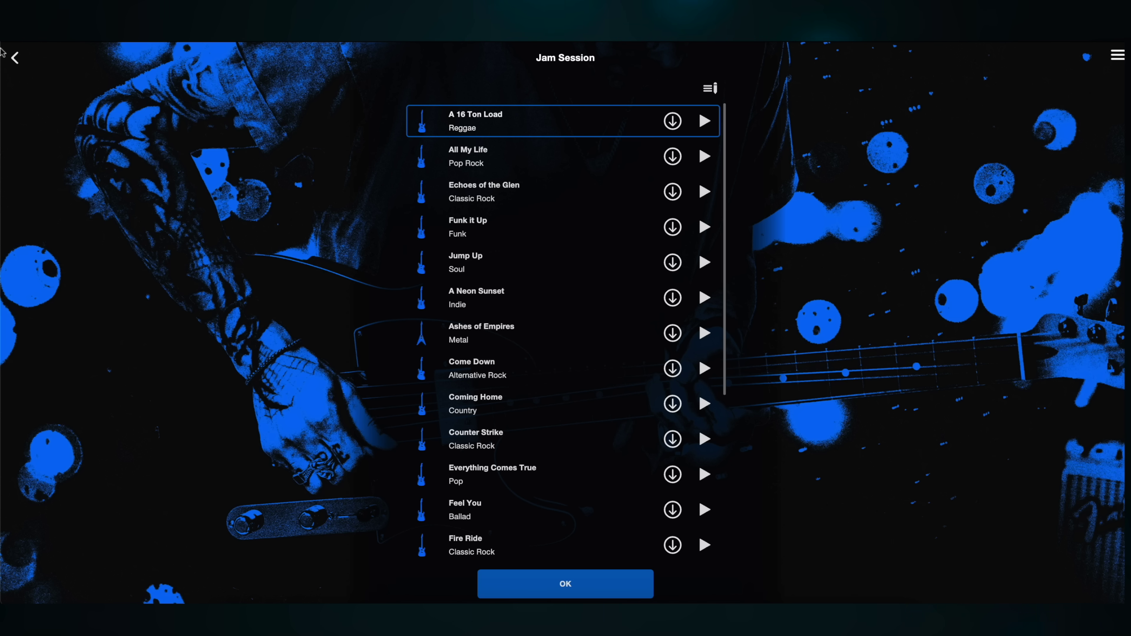
left_click(15, 58)
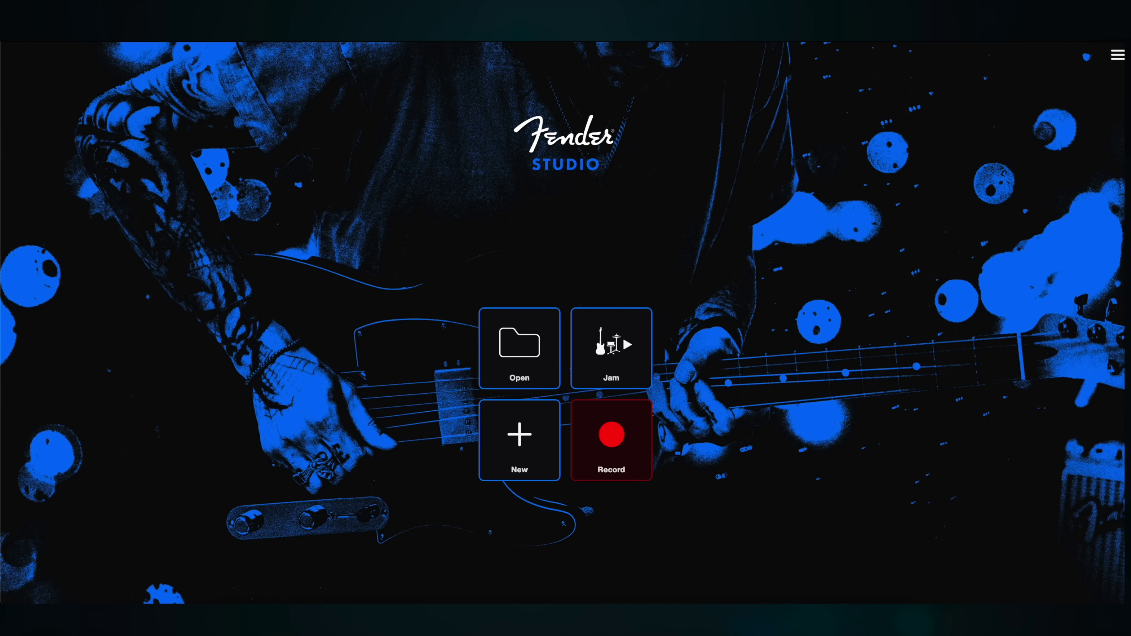
Create a new session with a Guitar track using the Anthem preset and the USB 1 input
left_click(519, 434)
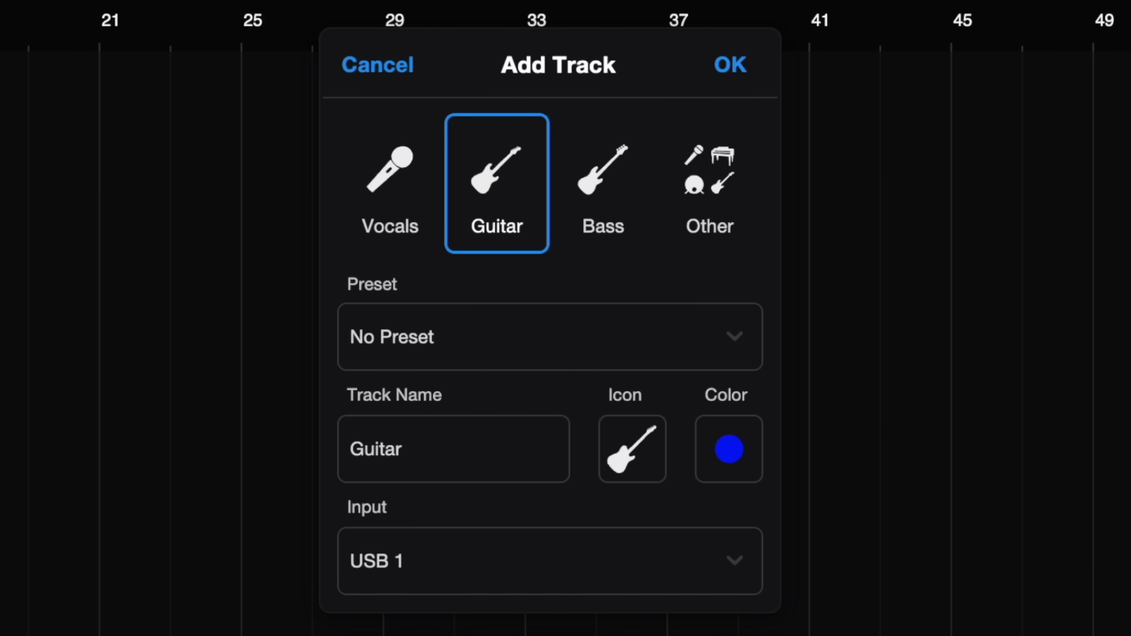
left_click(550, 337)
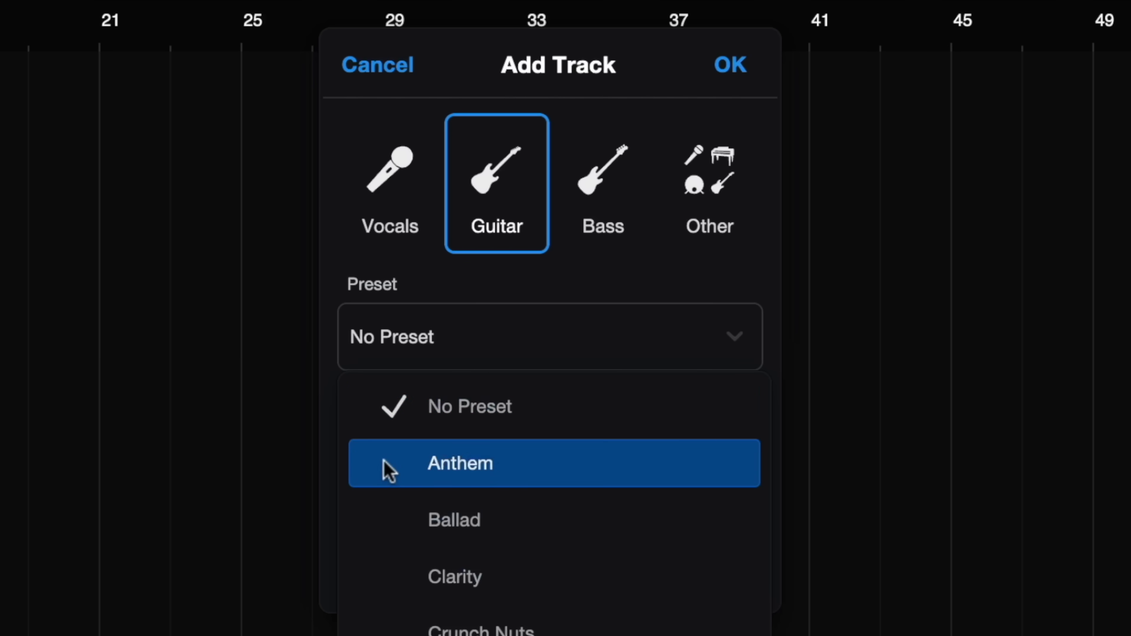
left_click(475, 467)
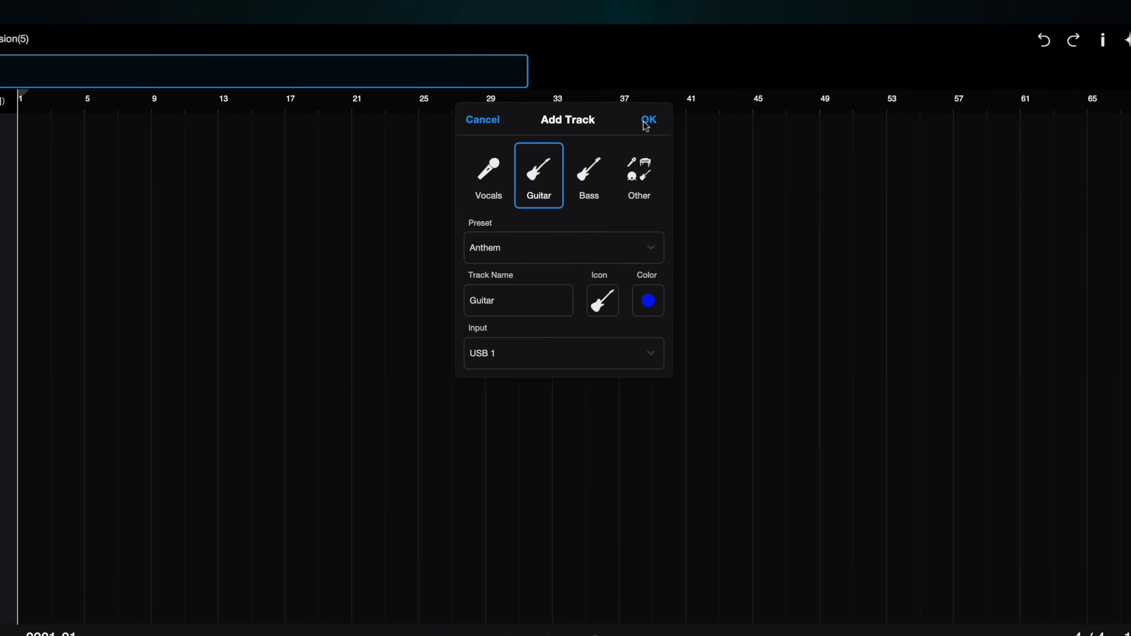
left_click(647, 125)
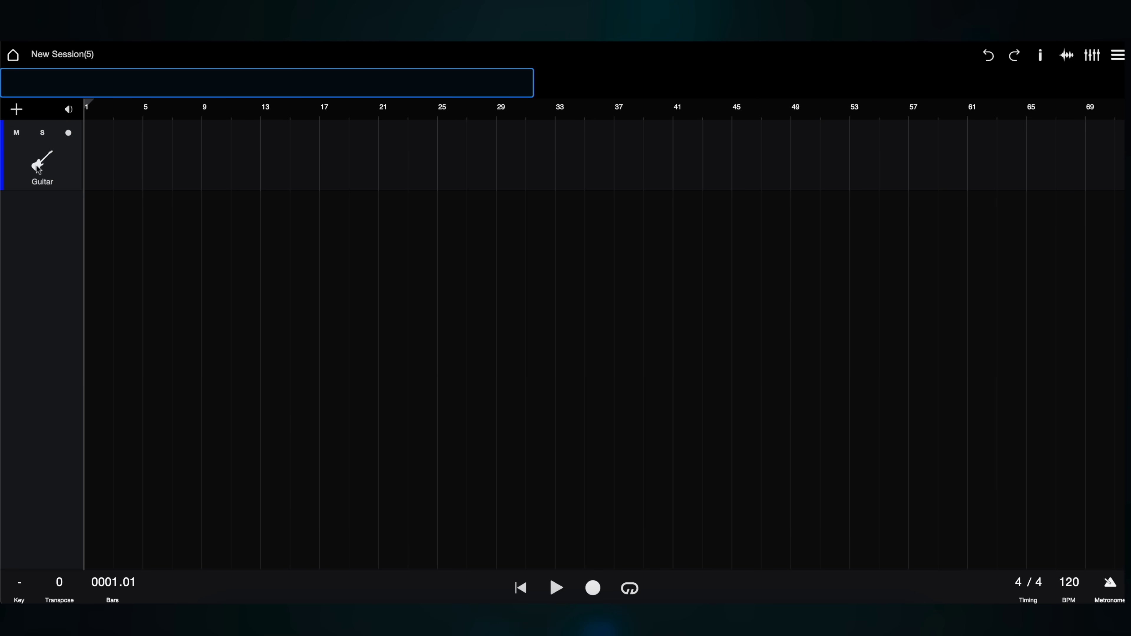
Open the Guitar track's channel settings and view the Guitar FX and Comp + EQ presets
left_click(38, 169)
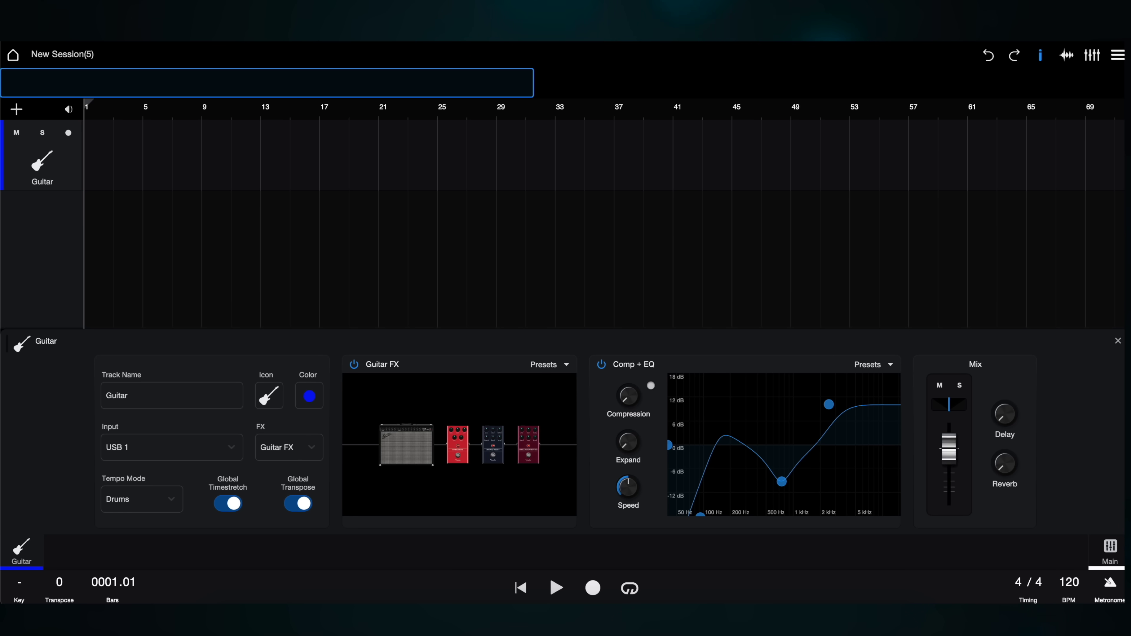
left_click(549, 365)
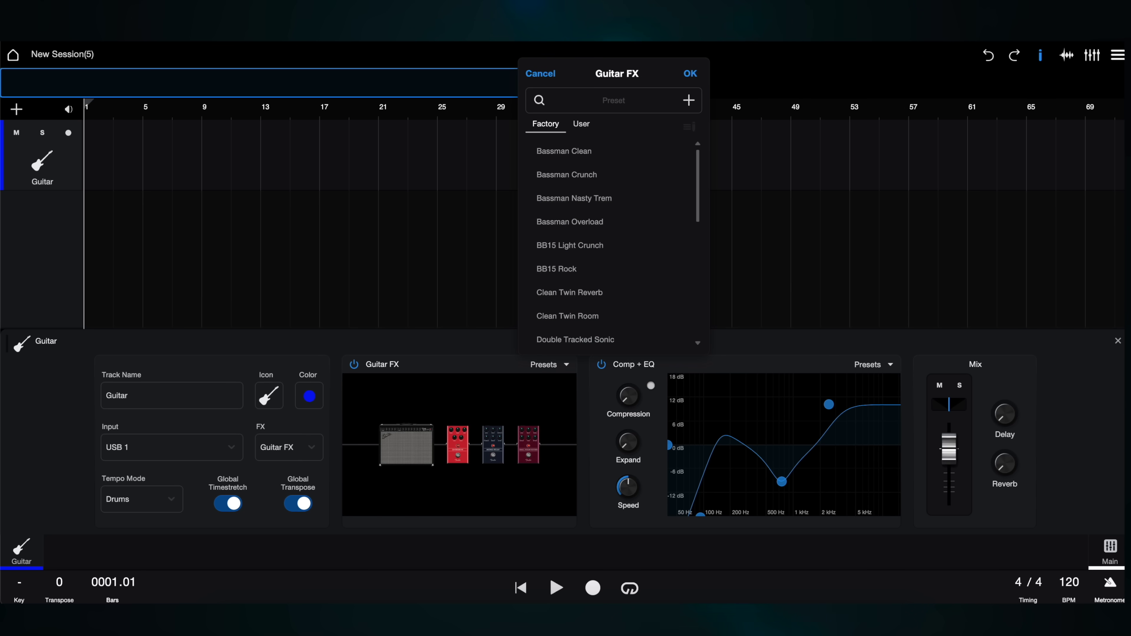
left_click(872, 364)
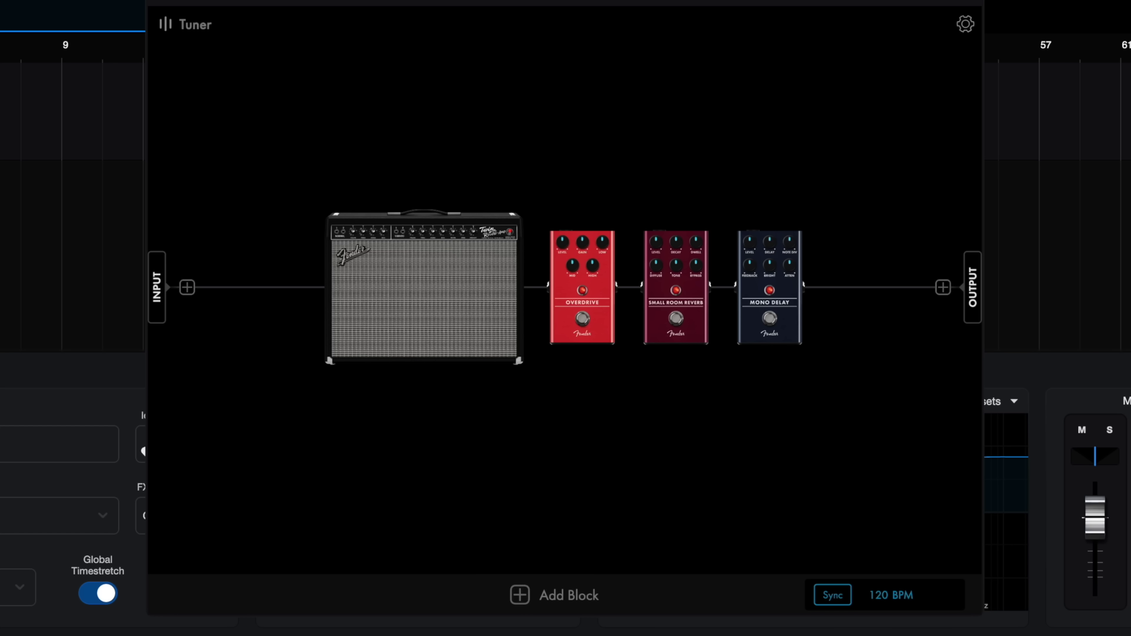
Inspect the '65 Twin Reverb's controls and amp settings, including the Sag and Tube Bias options
left_click(417, 294)
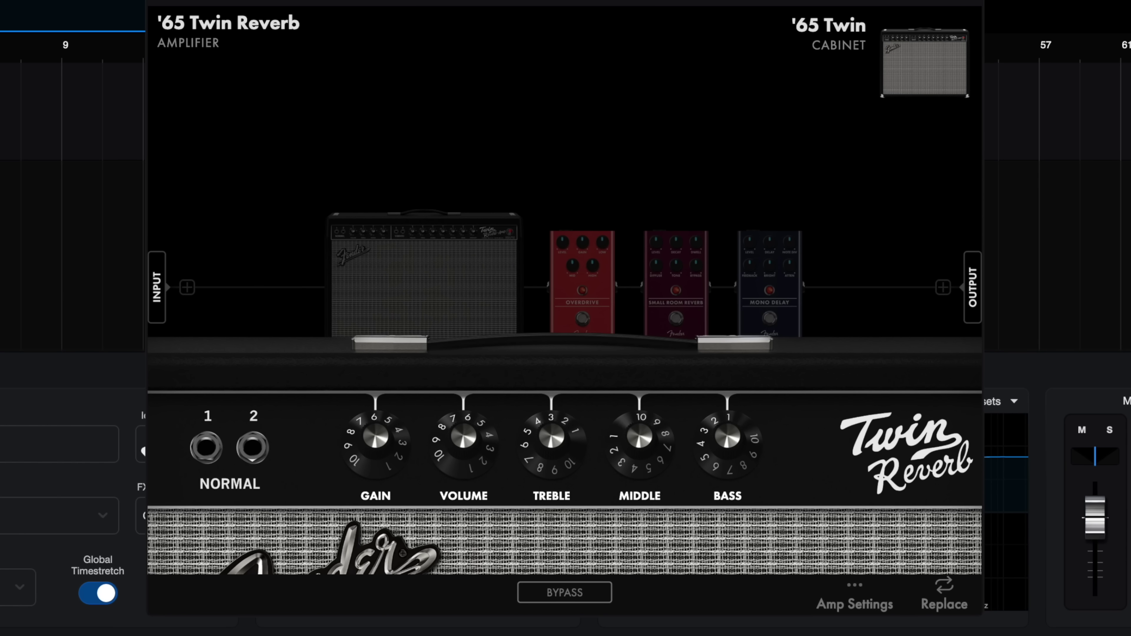
left_click(855, 599)
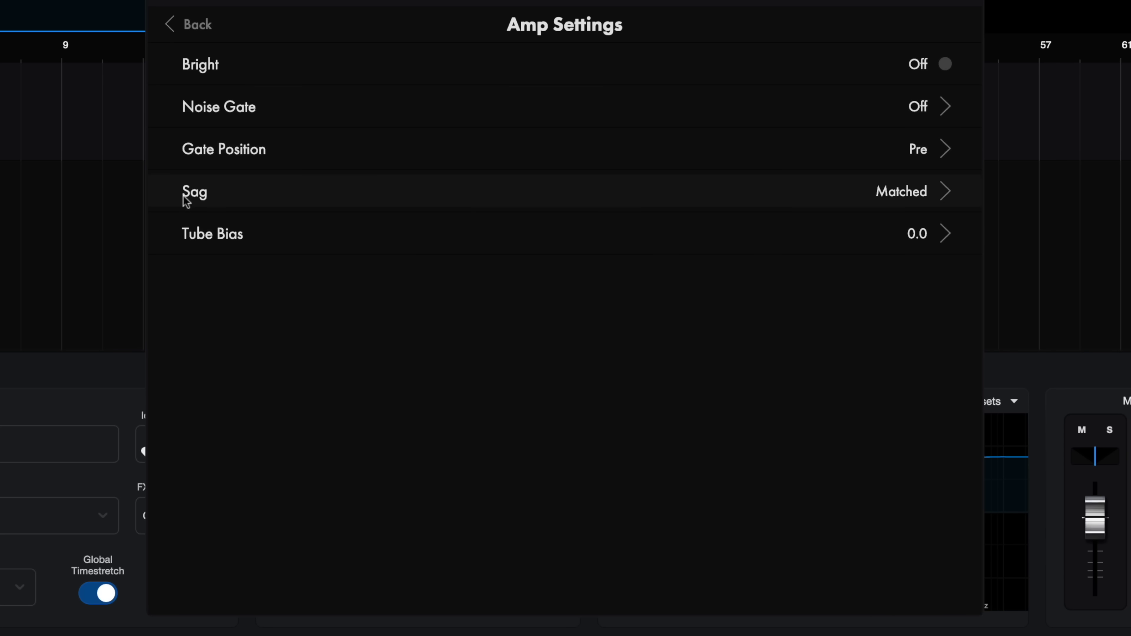
left_click(197, 198)
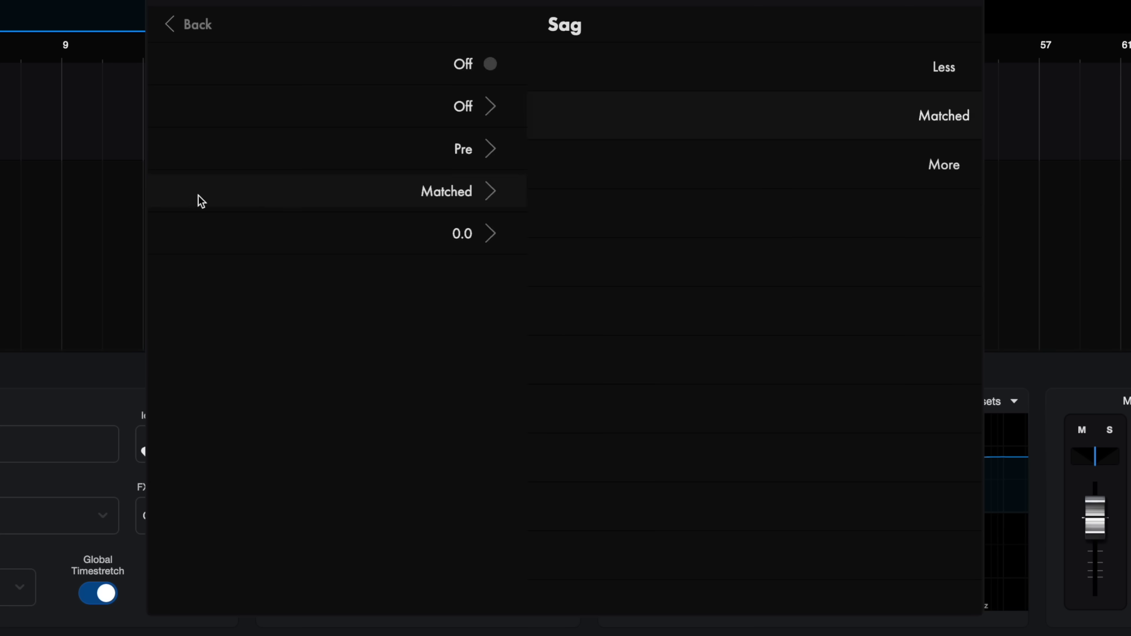
left_click(196, 235)
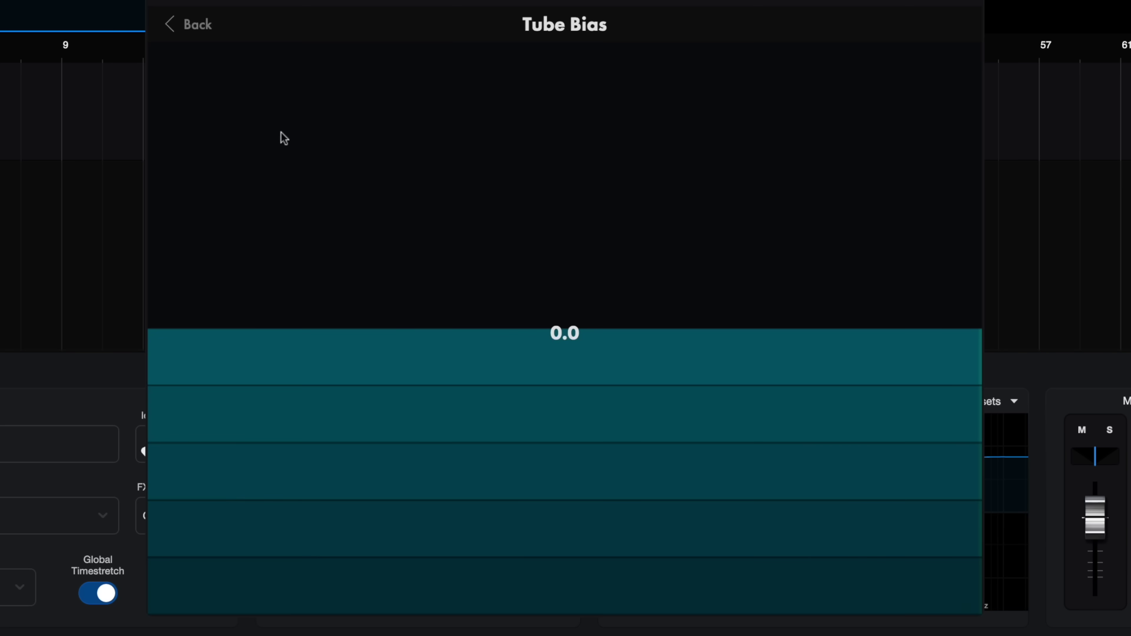
left_click(173, 26)
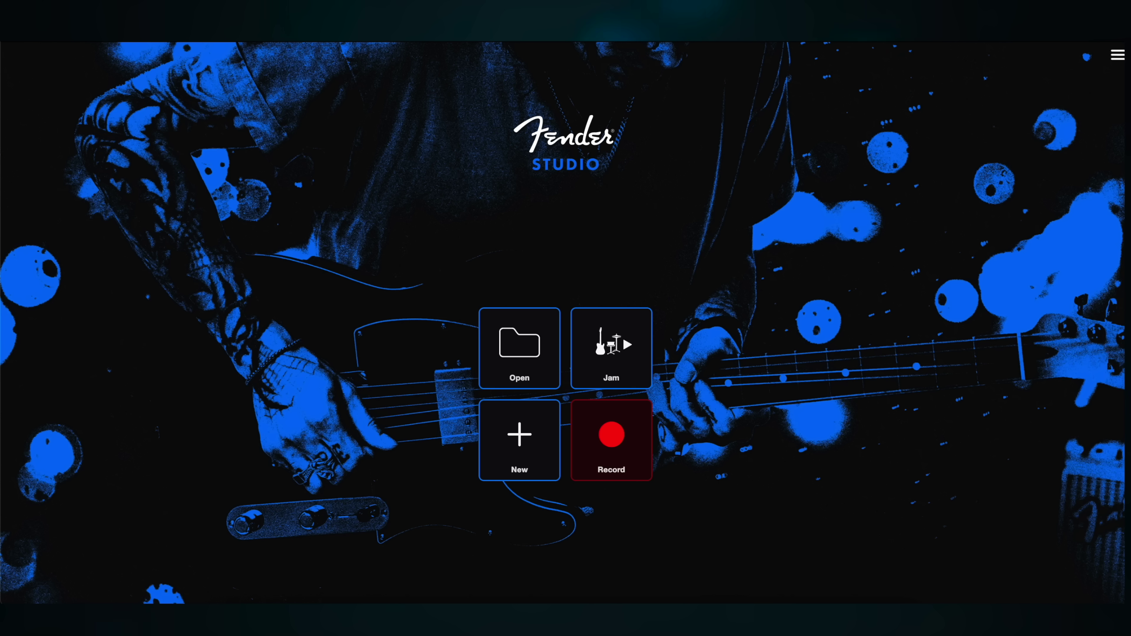
Download the Echoes of the Glen jam session and open it
left_click(614, 438)
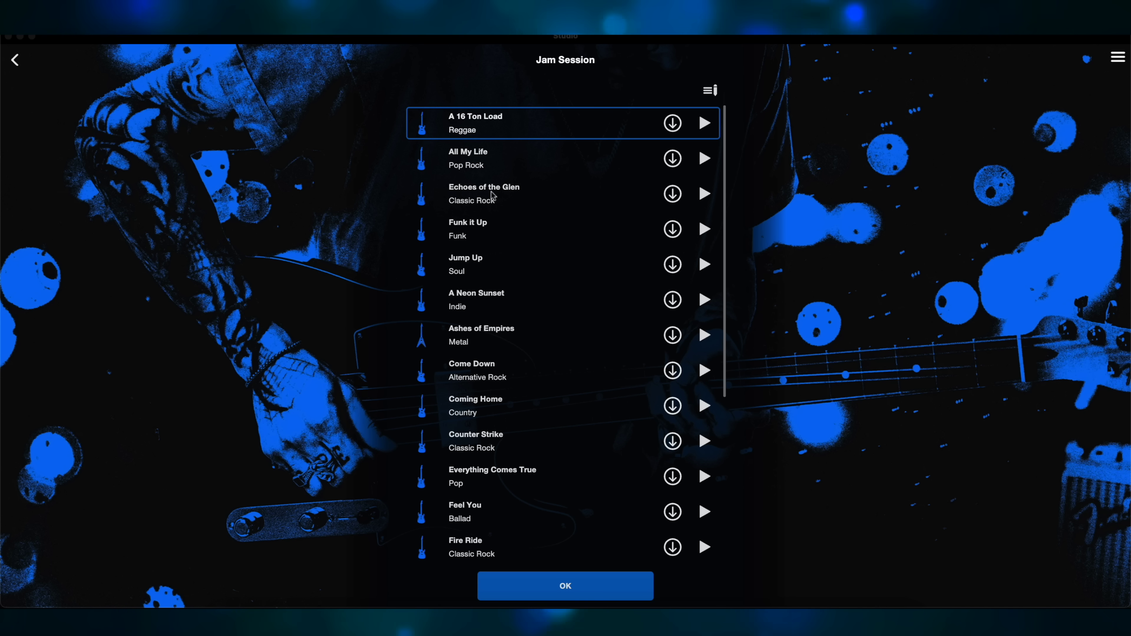
left_click(672, 194)
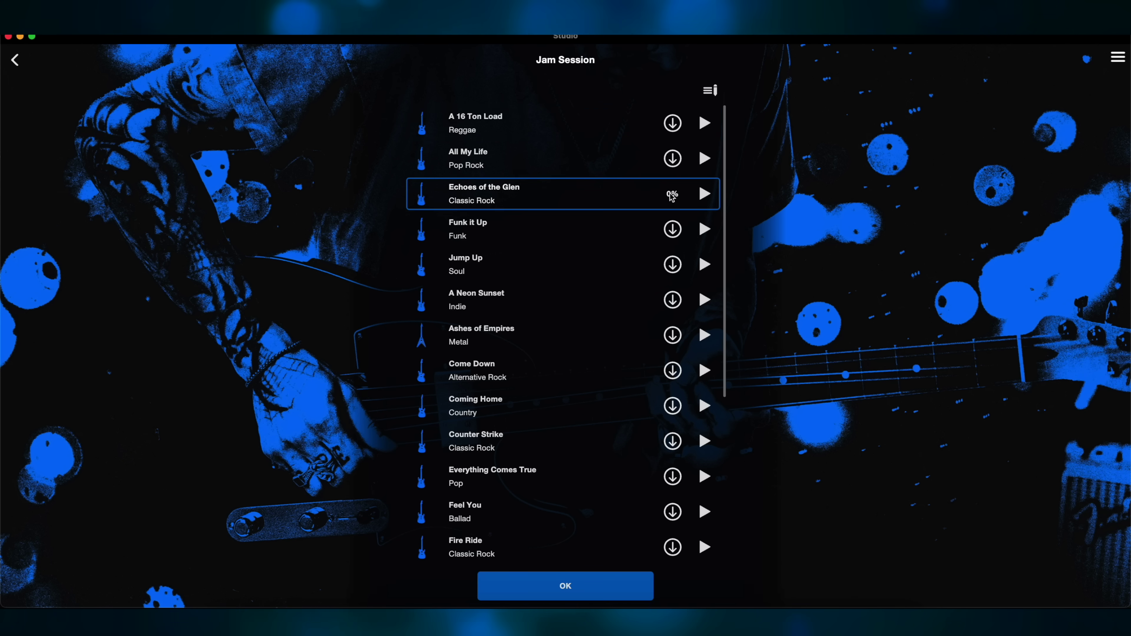
double_click(573, 194)
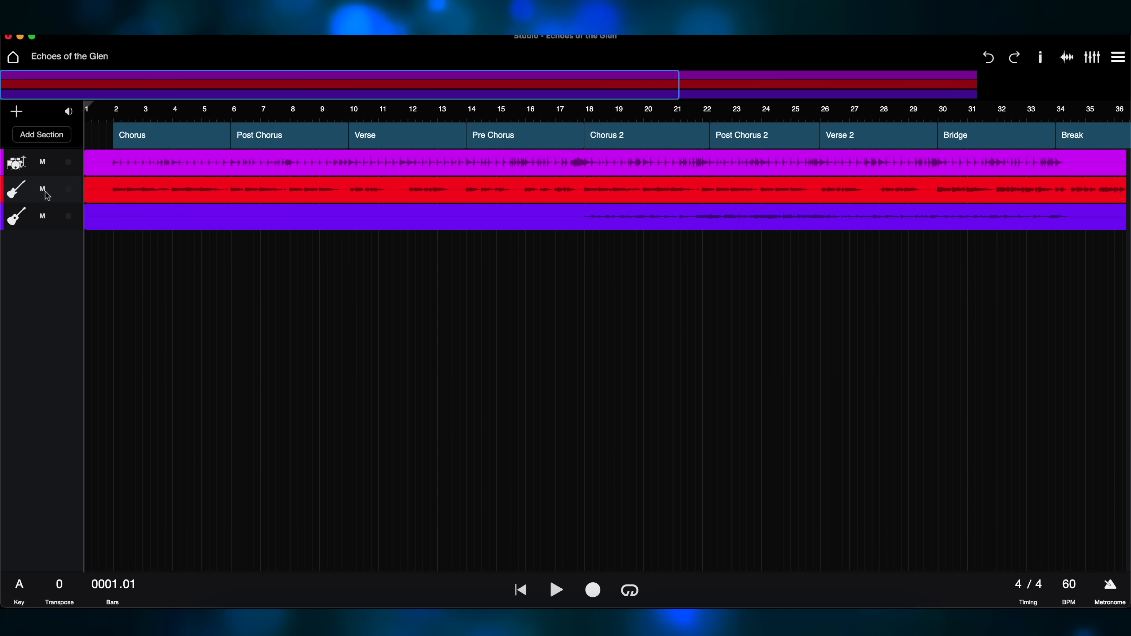
Remove the two guitar tracks below the drums from the session
right_click(48, 192)
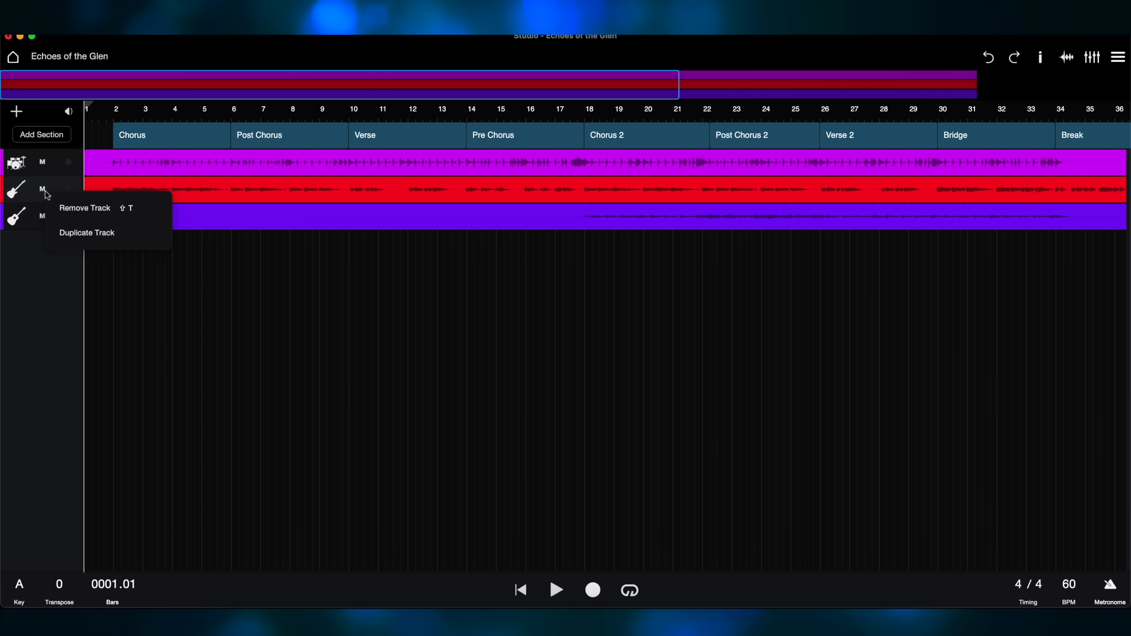
left_click(73, 209)
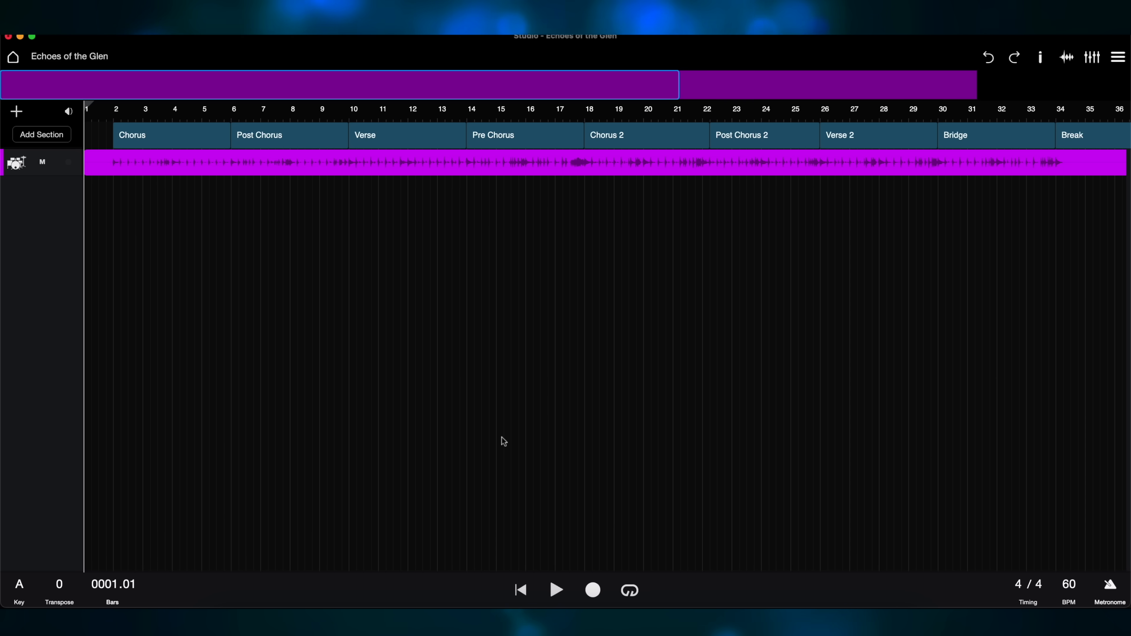
Raise the session's tempo to 80 BPM
left_click(1069, 587)
left_click(1088, 480)
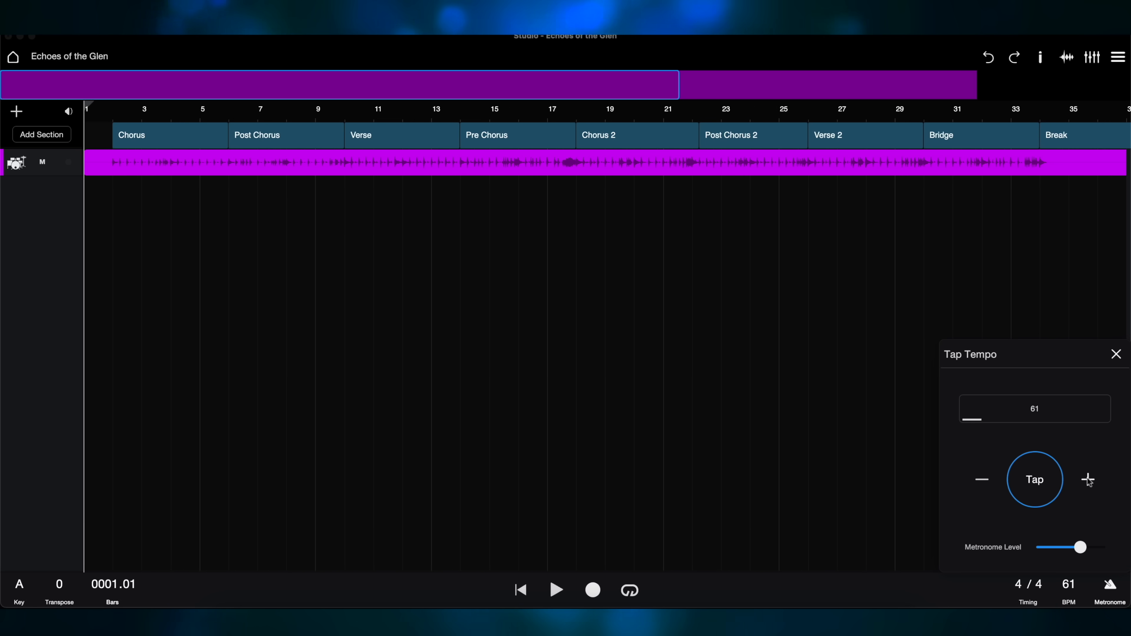
left_click(1088, 479)
left_click(1088, 479)
left_click(1087, 479)
left_click(1087, 479)
left_click(1087, 480)
left_click(1088, 479)
left_click(1087, 480)
left_click(1087, 479)
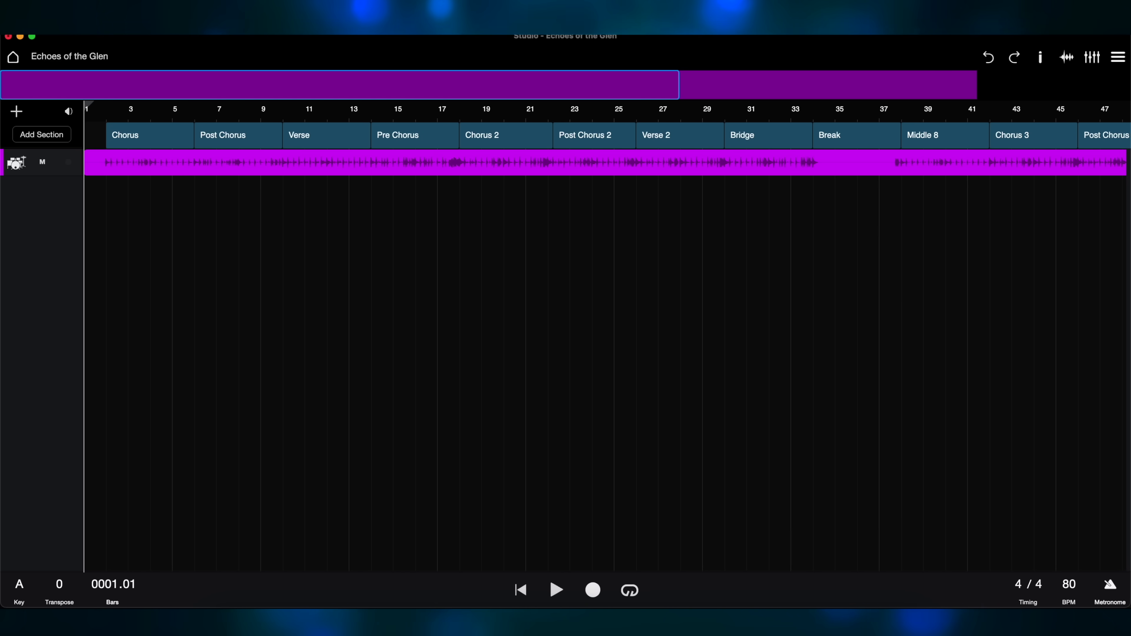
Rename the session with the owner's first name in possessive form followed by "Studio Demo"
left_click(117, 57)
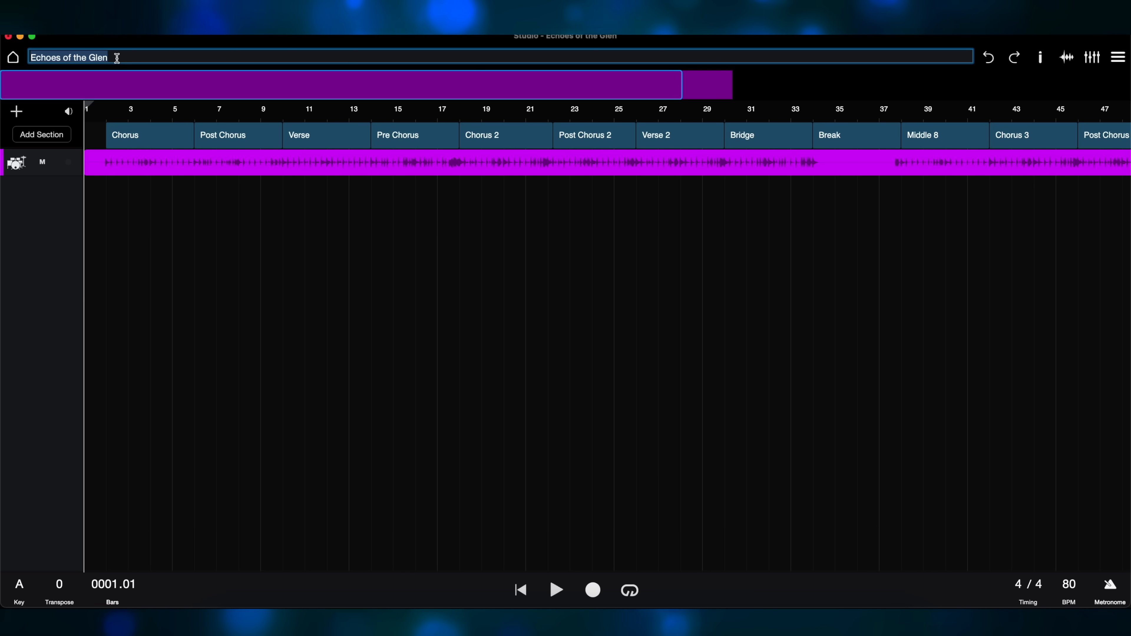
type("Doug's Studio Demo Session")
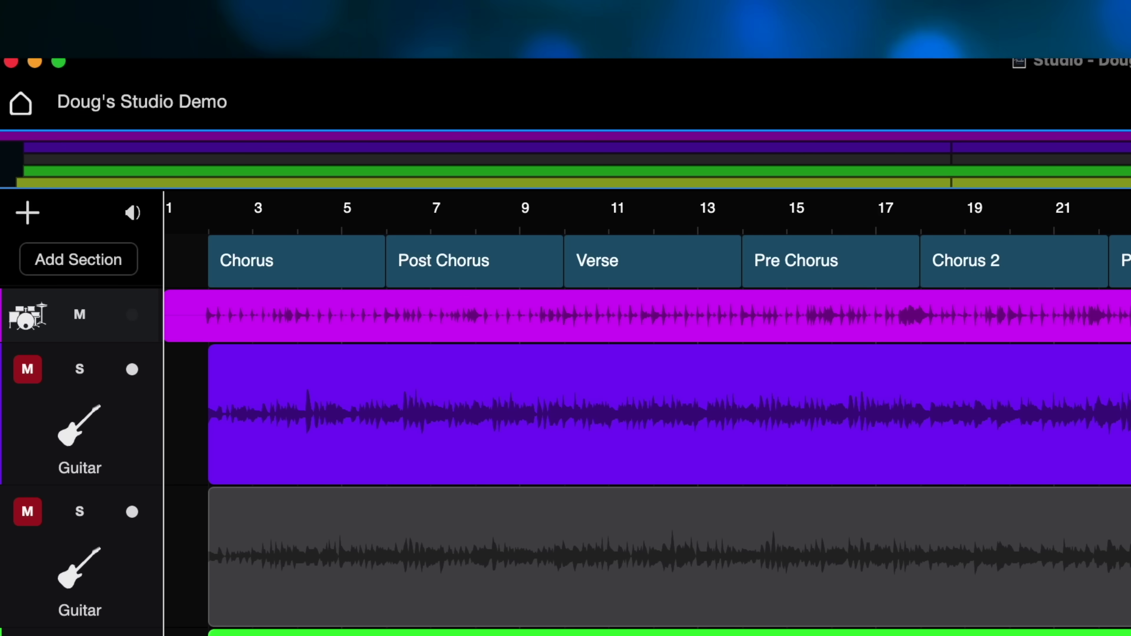
Audition the drum track and the guitar tracks one at a time, and unmute the bass track
key("space")
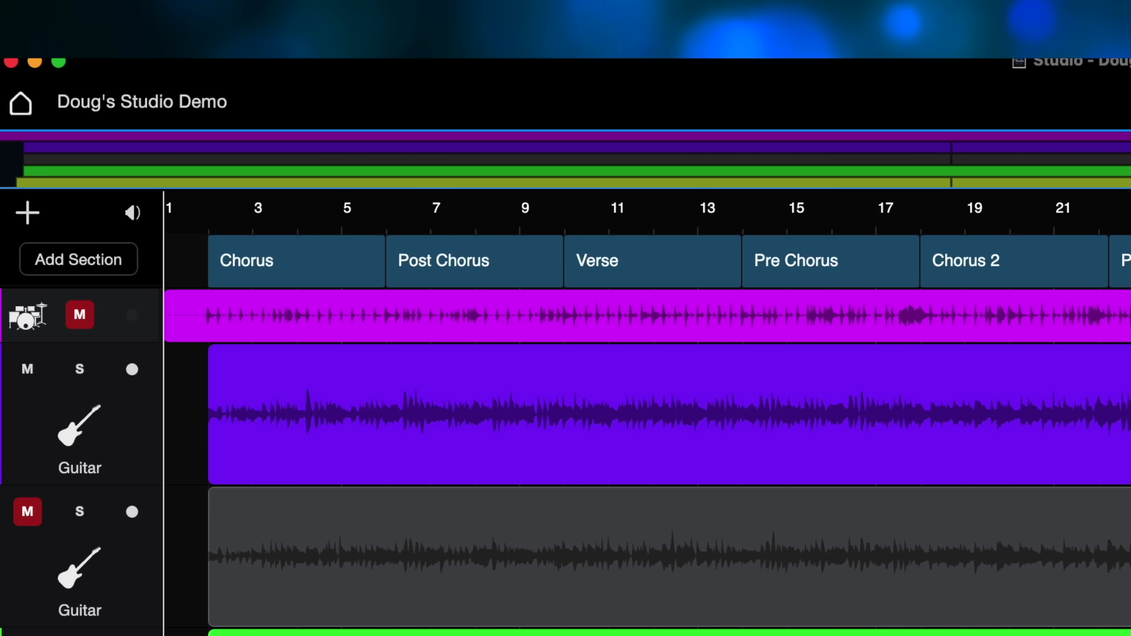
key("space")
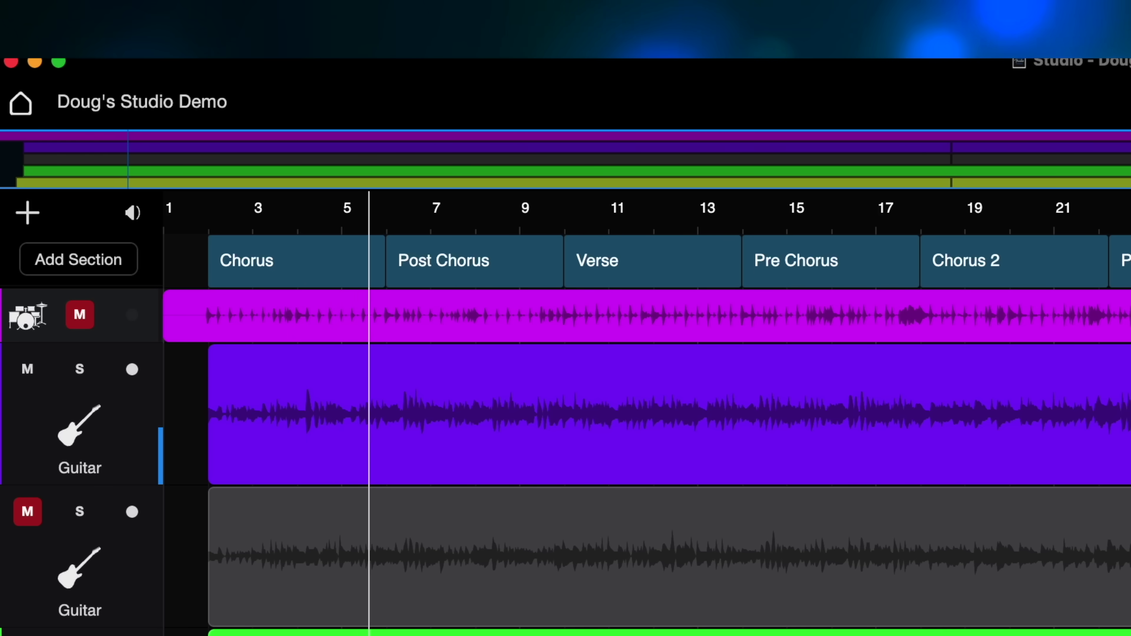
key("space")
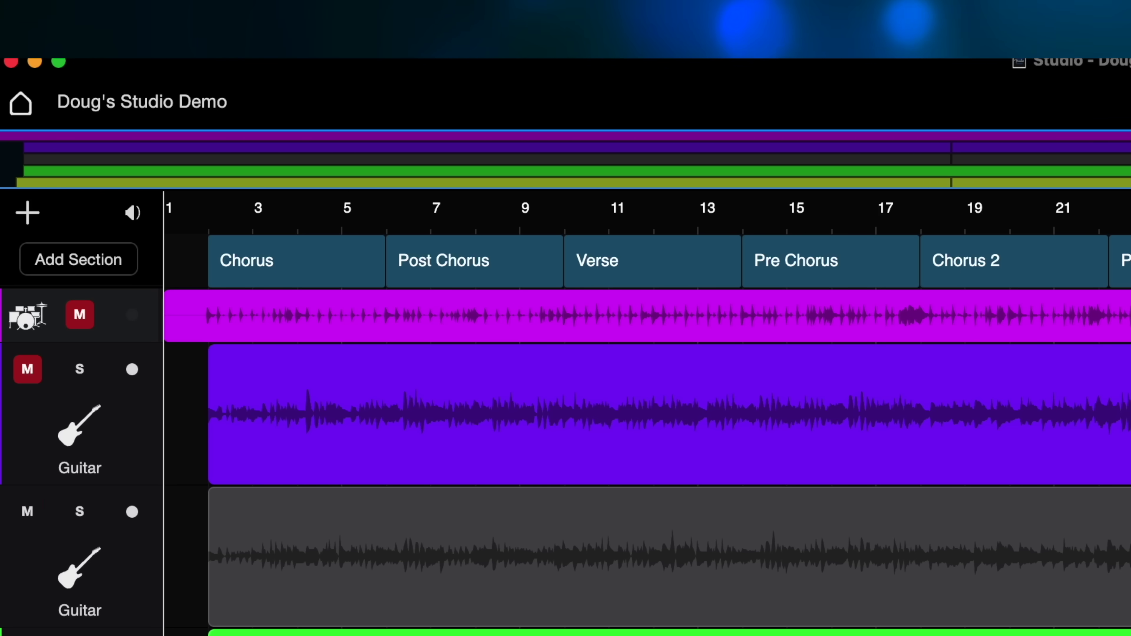
key("space")
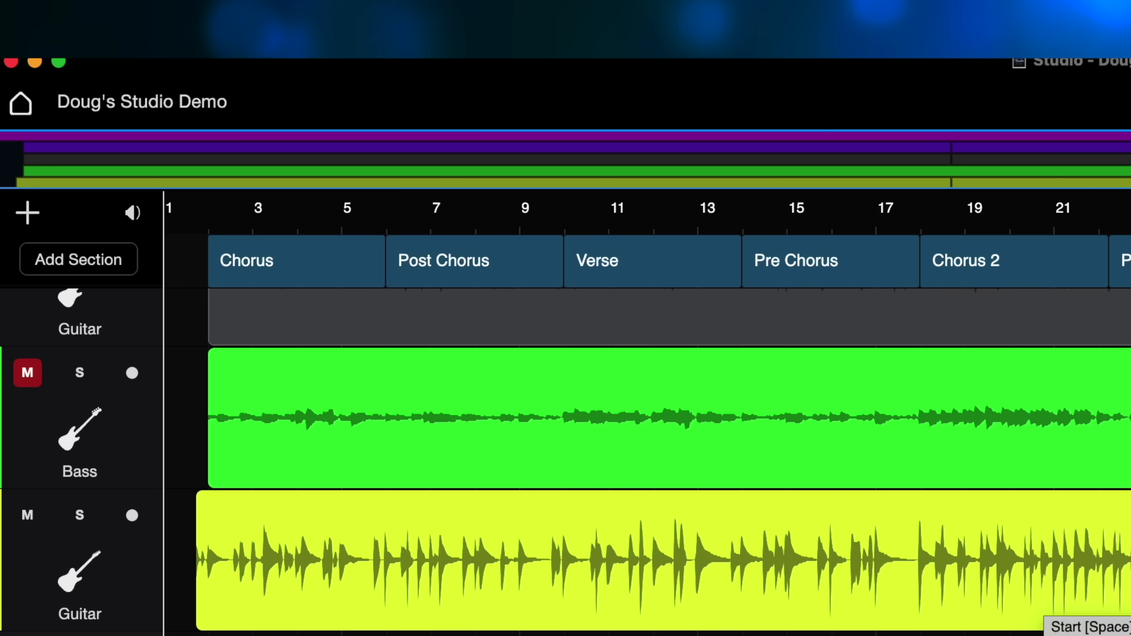
key("space")
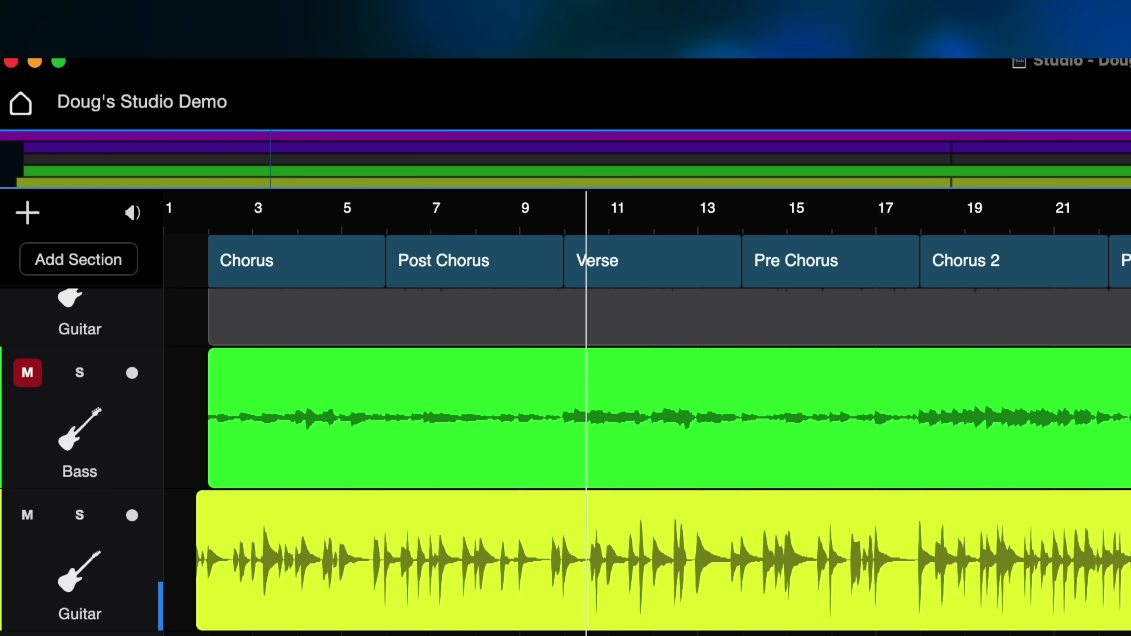
left_click(28, 373)
key("Return")
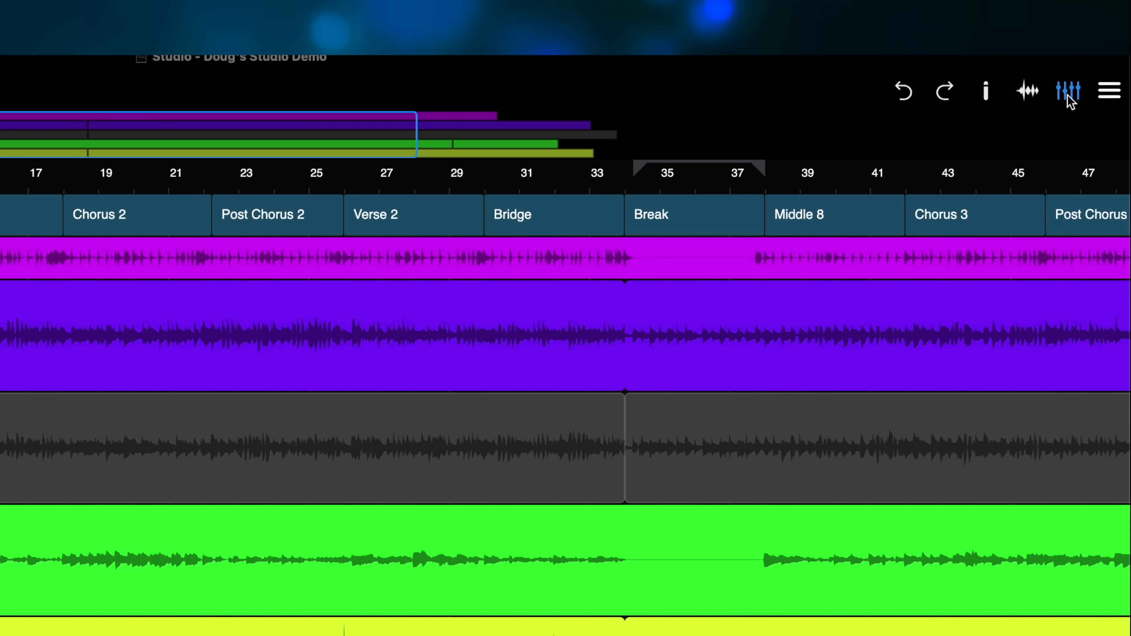
Show the mixer and play the full session from the start with all five tracks
left_click(1068, 91)
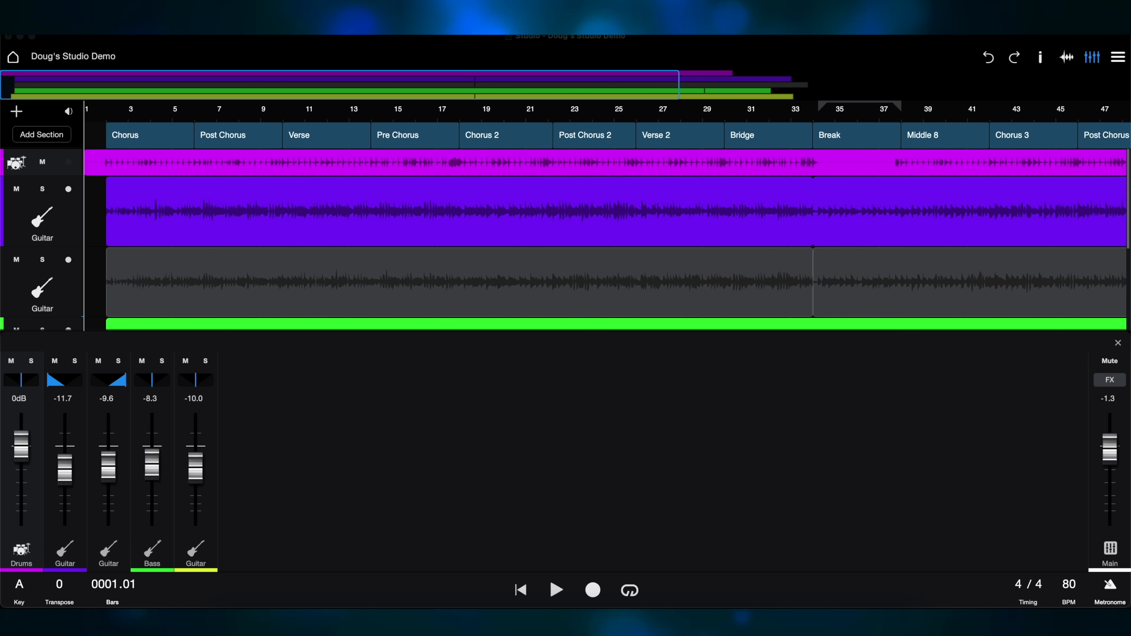
key("space")
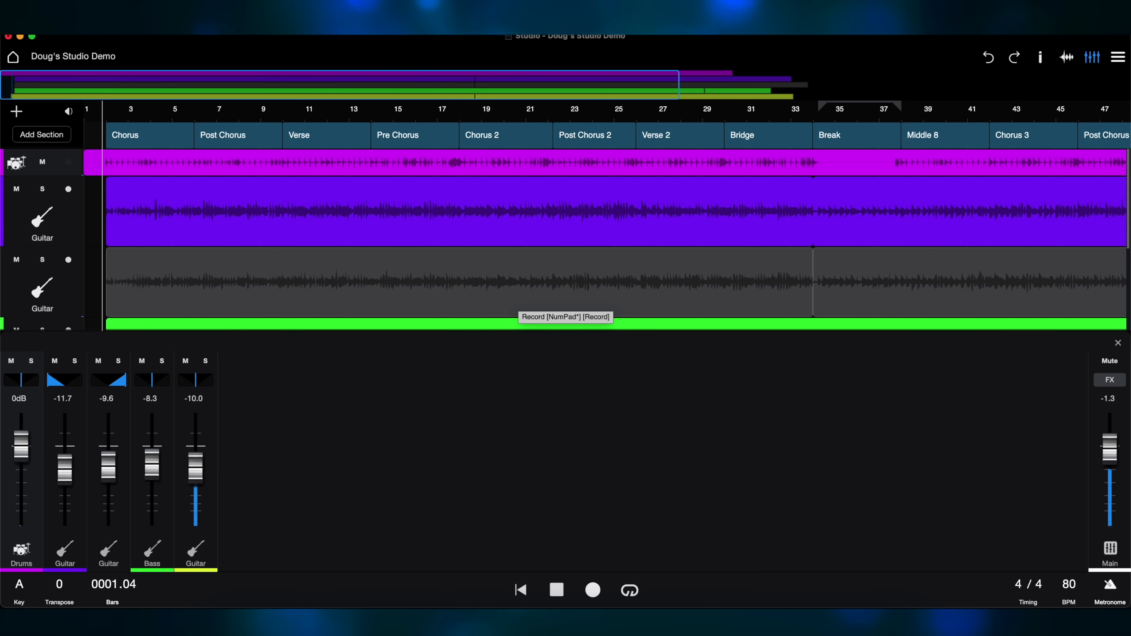